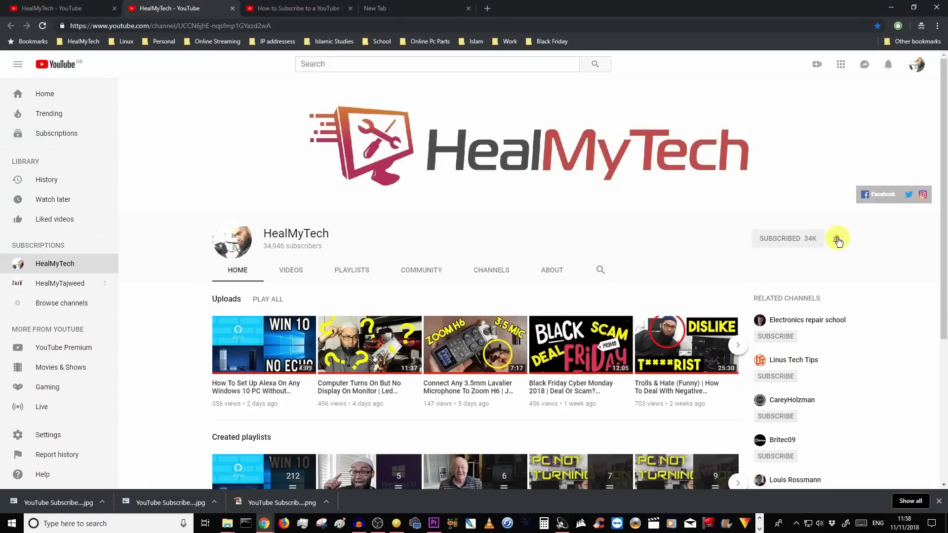
- Switch on the notification bell for the HealMyTech YouTube channel
click(837, 239)
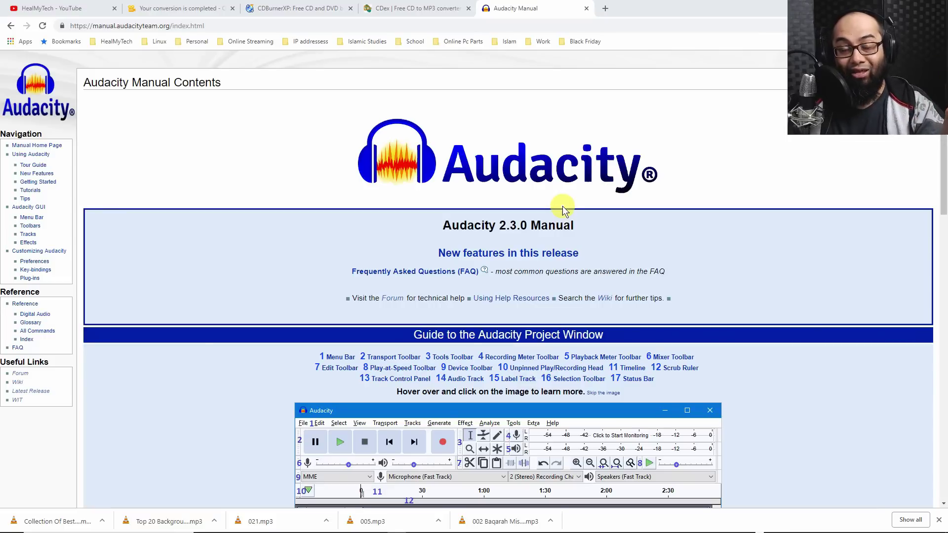
- Glance over the CDBurnerXP and CDex tabs, then minimise Chrome to the desktop
click(317, 8)
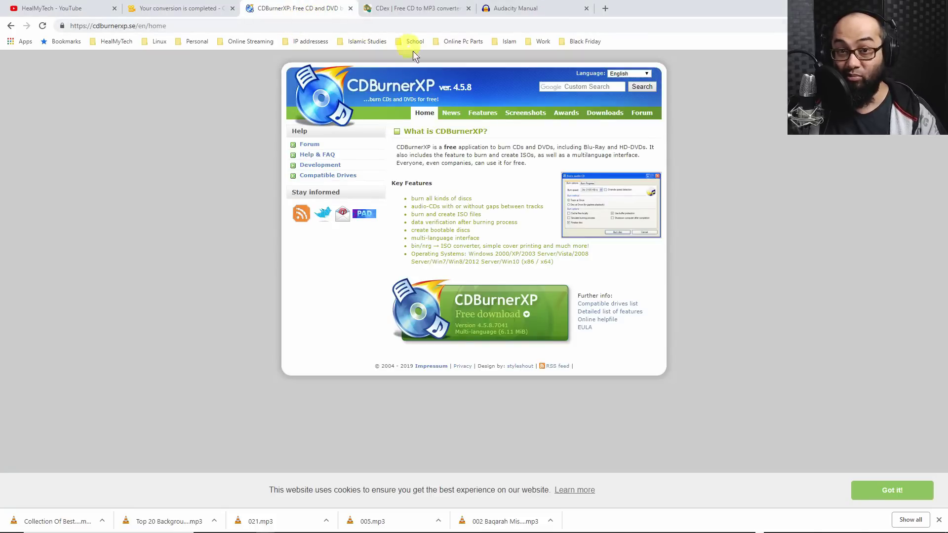
click(438, 7)
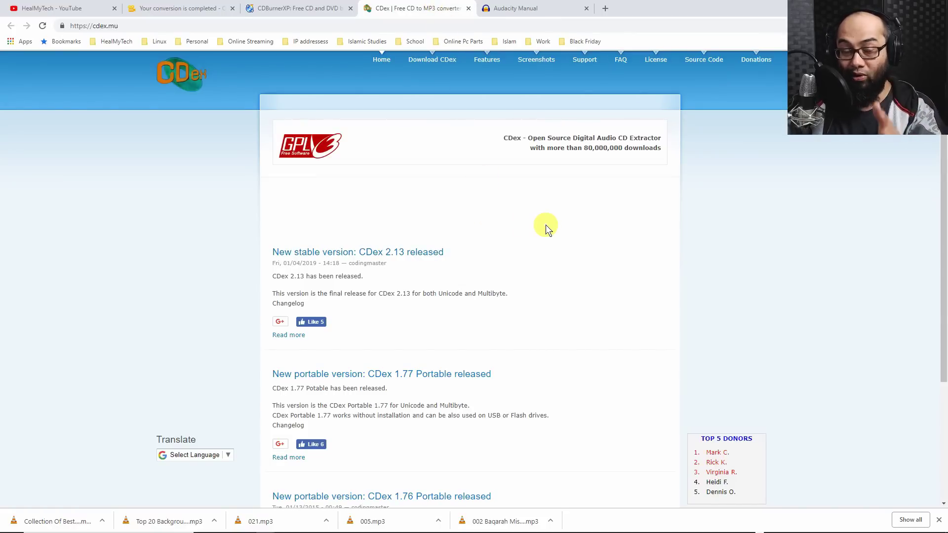
click(891, 6)
mouse_move(169, 529)
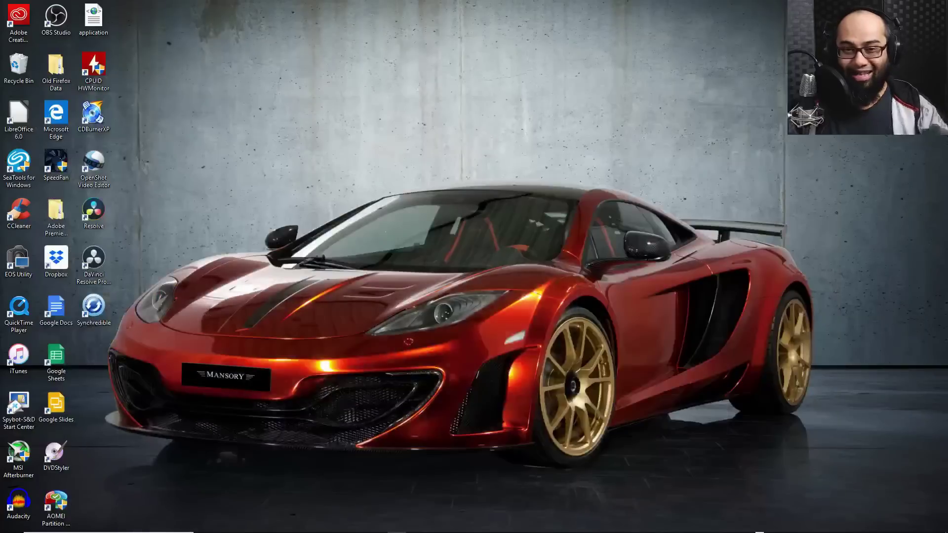
- Drag the 11 MP3s from the luthfa cd burn folder into Audacity as stereo tracks
click(457, 523)
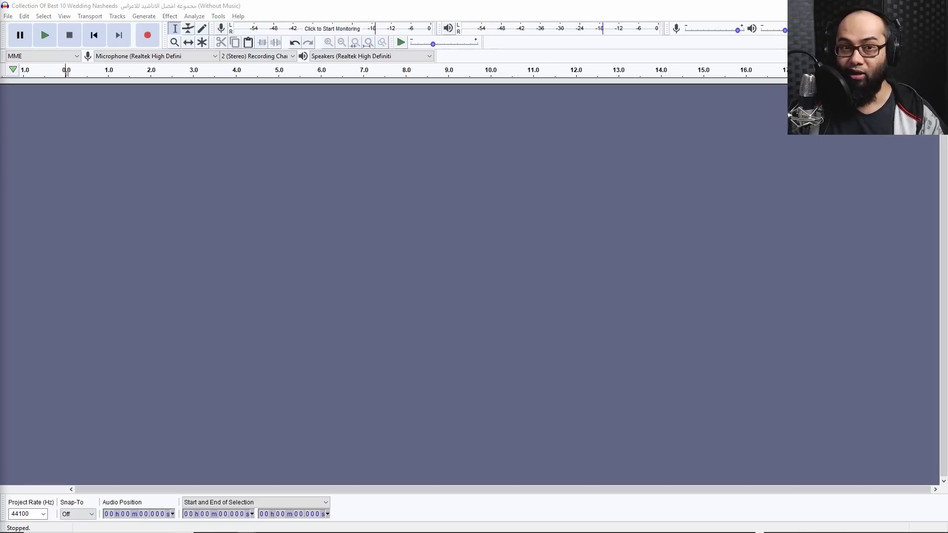
drag(0, 188, 305, 188)
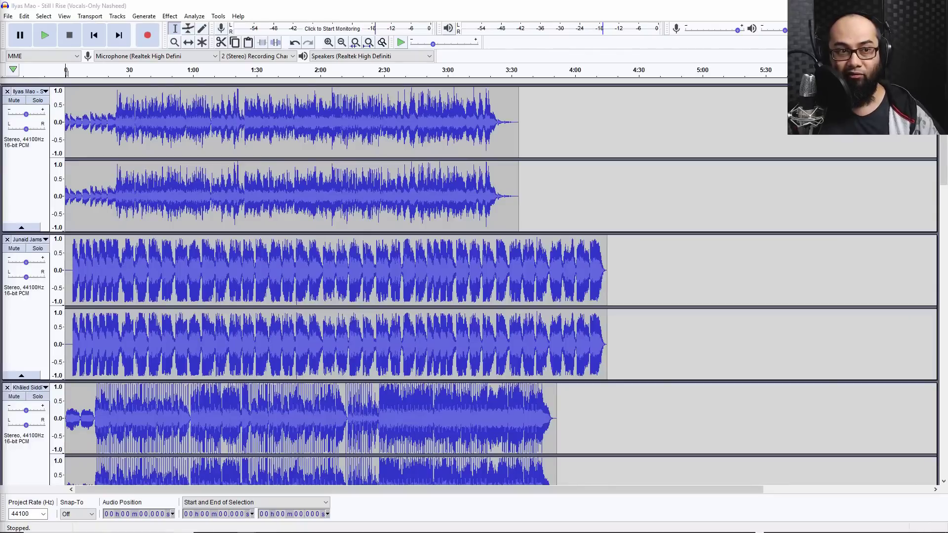
key(alt+Tab)
mouse_move(250, 38)
mouse_down()
mouse_move(482, 15)
mouse_move(0, 20)
mouse_up()
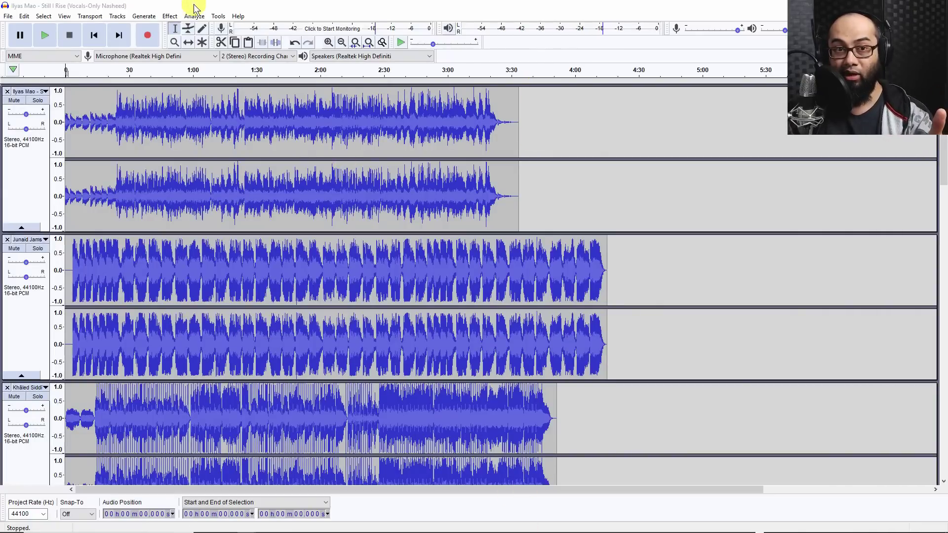
- Open Audacity Preferences and review the MP3 and FFmpeg library settings
click(117, 16)
mouse_move(185, 36)
click(8, 16)
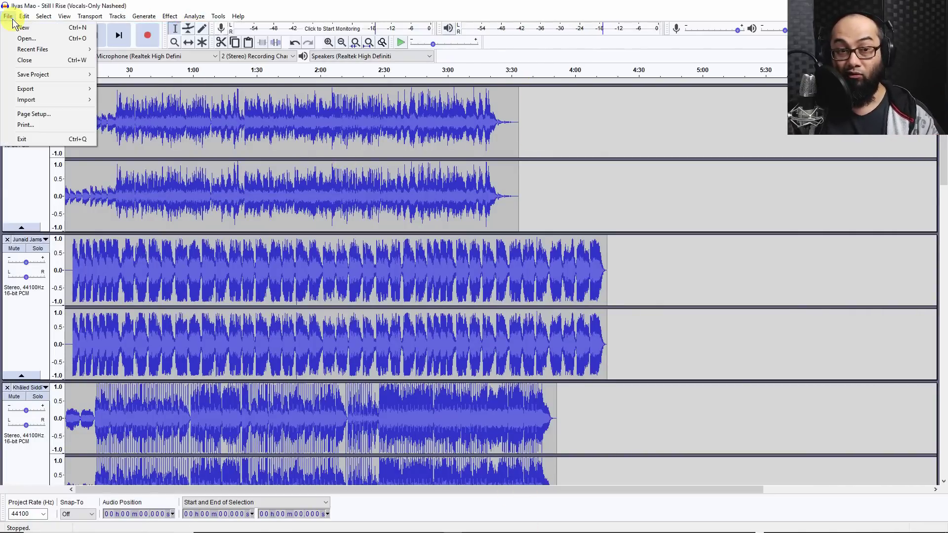
mouse_move(24, 16)
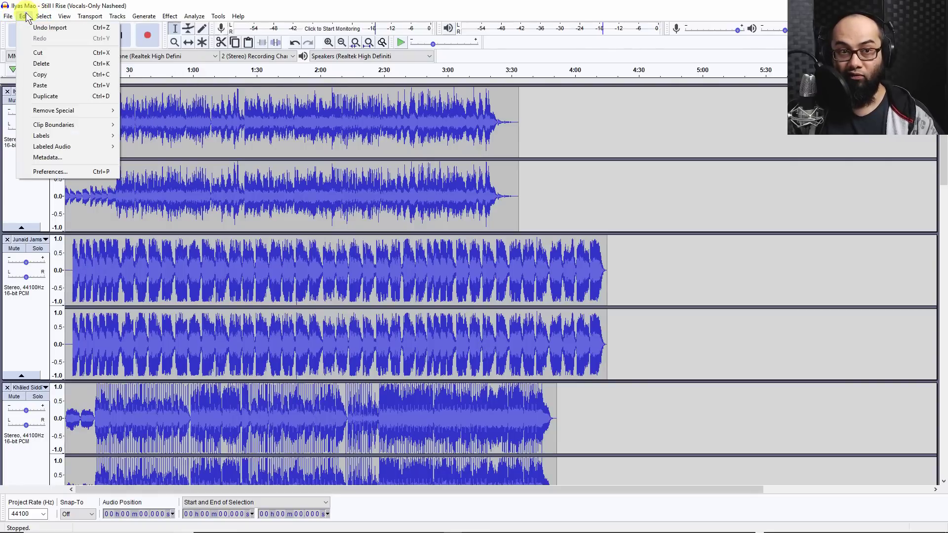
click(63, 173)
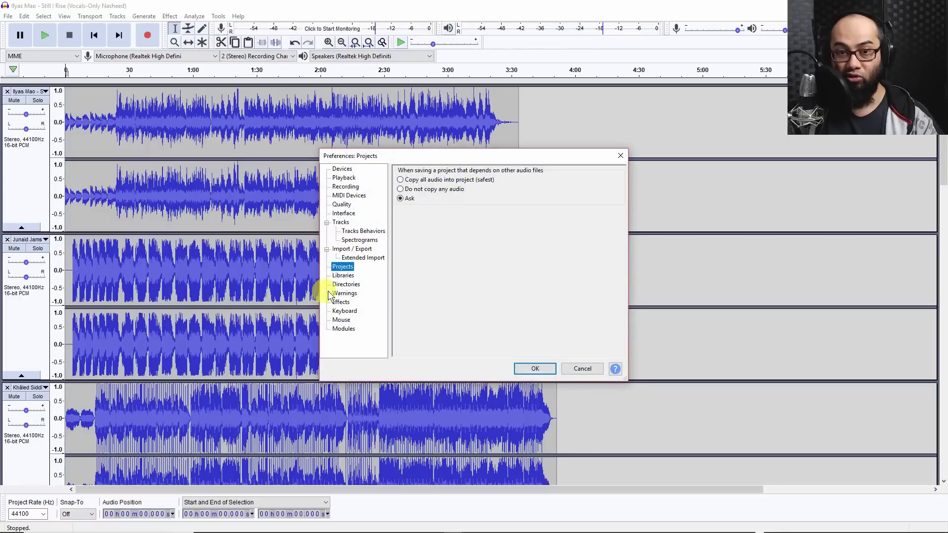
click(344, 276)
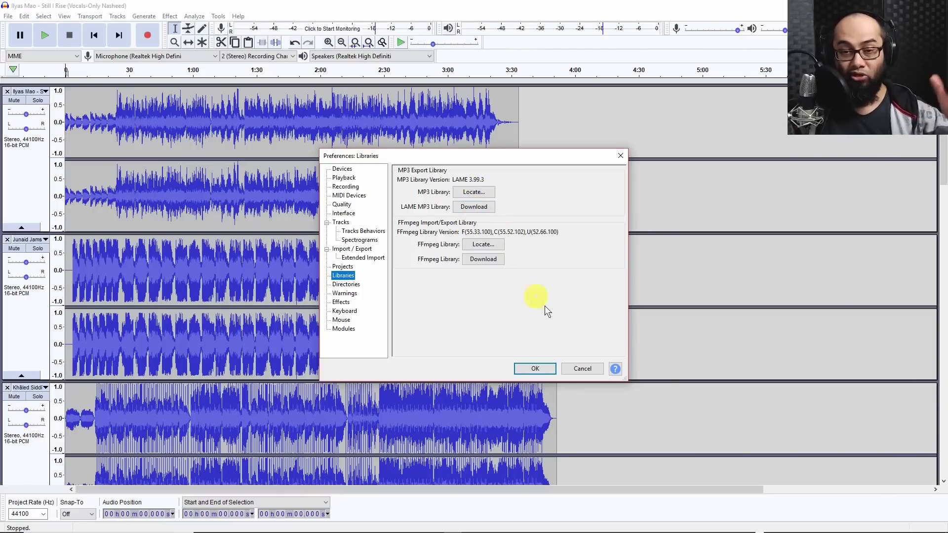
- In Quality, keep default sample rate 44100 Hz and sample format 16-bit, then close
click(342, 204)
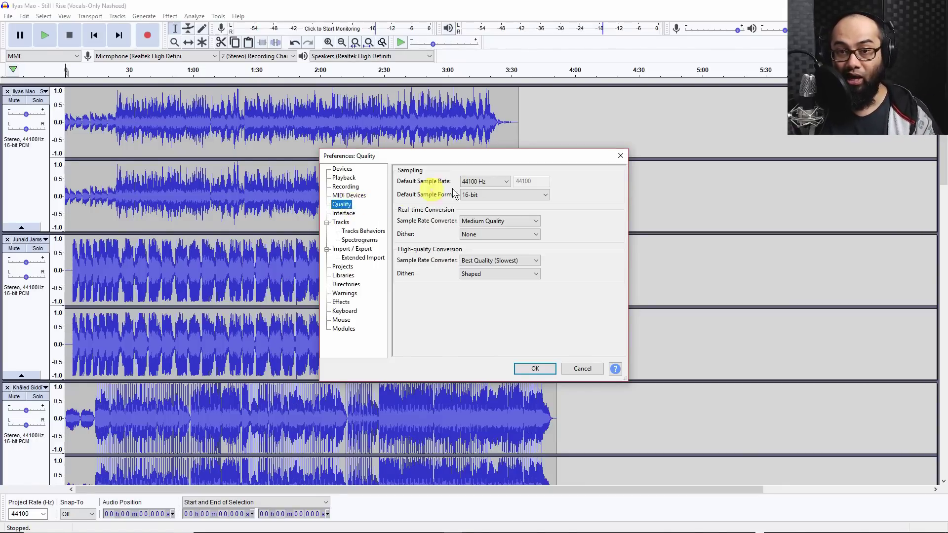
click(509, 182)
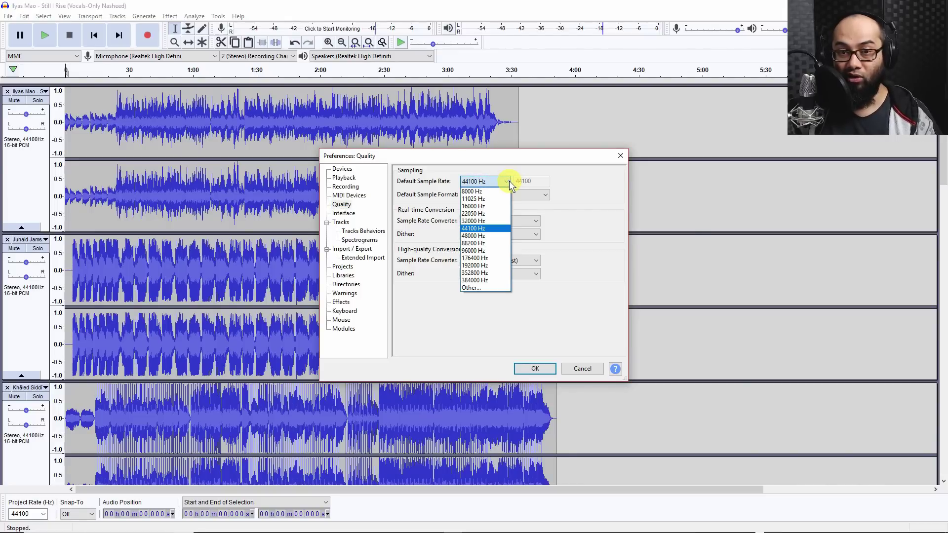
click(489, 229)
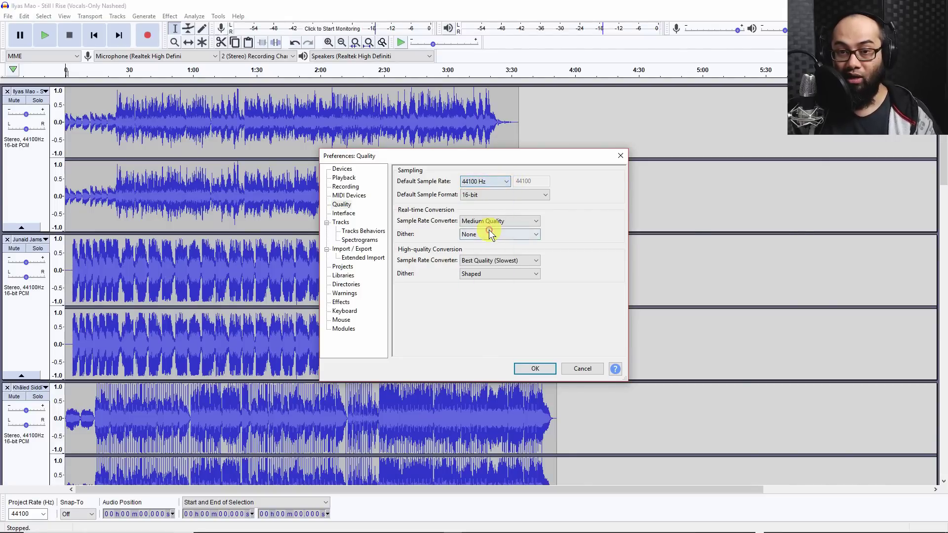
click(511, 196)
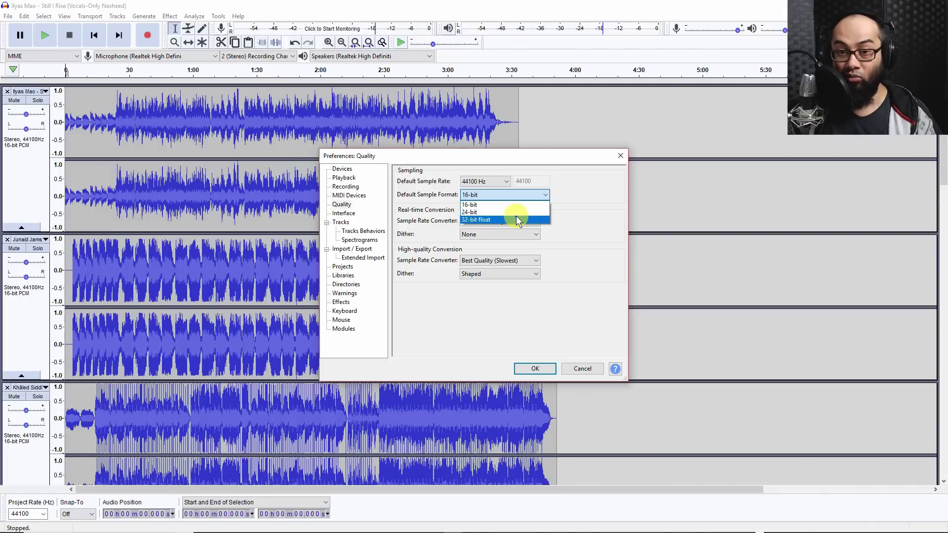
click(516, 204)
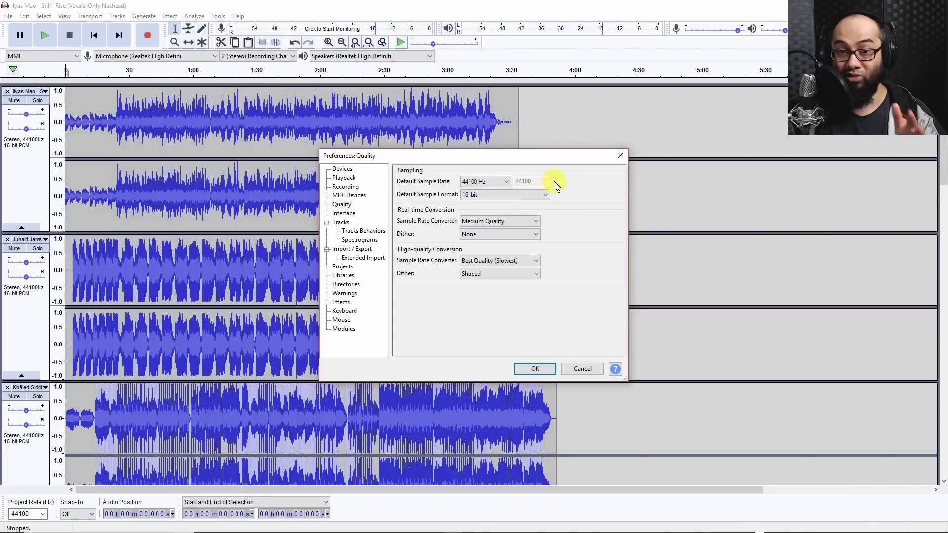
key(Return)
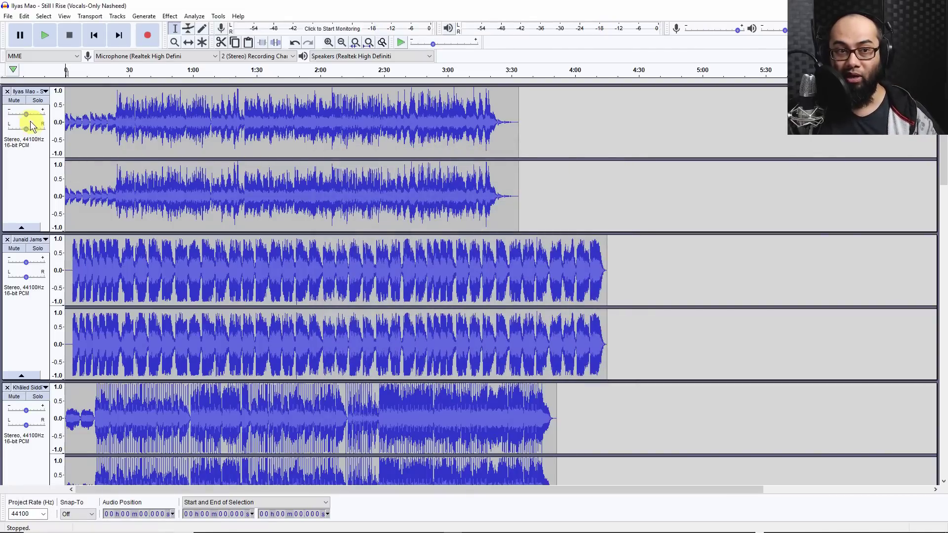
click(46, 92)
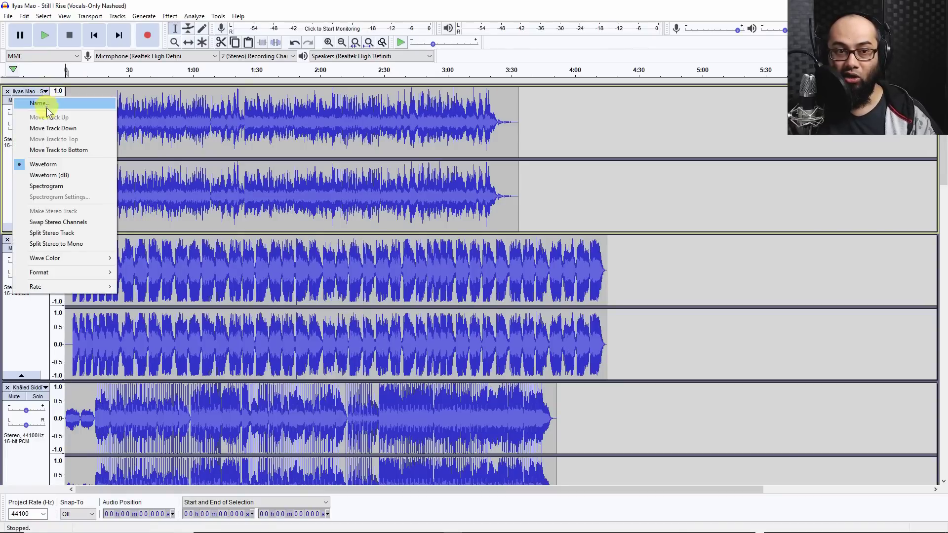
mouse_move(79, 272)
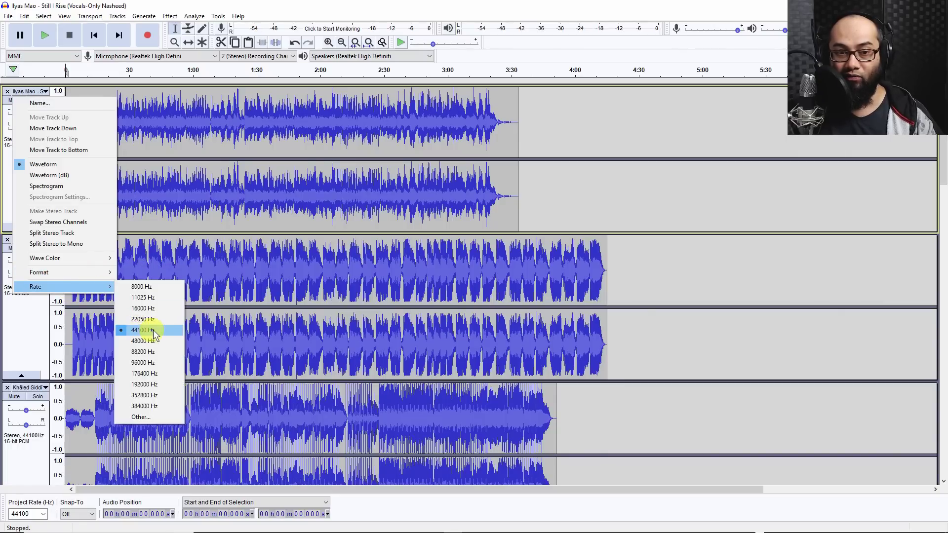
click(641, 207)
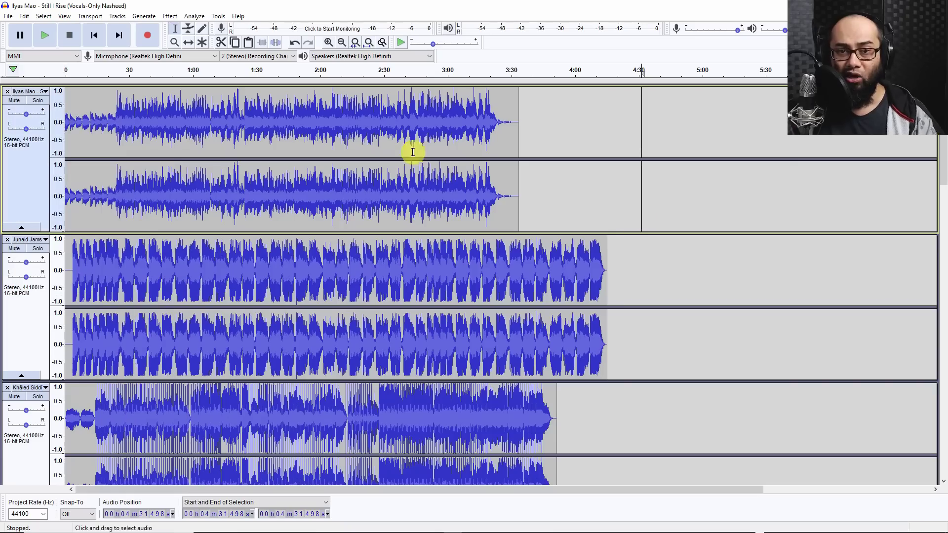
scroll(410, 168, down, 3)
scroll(415, 191, down, 10)
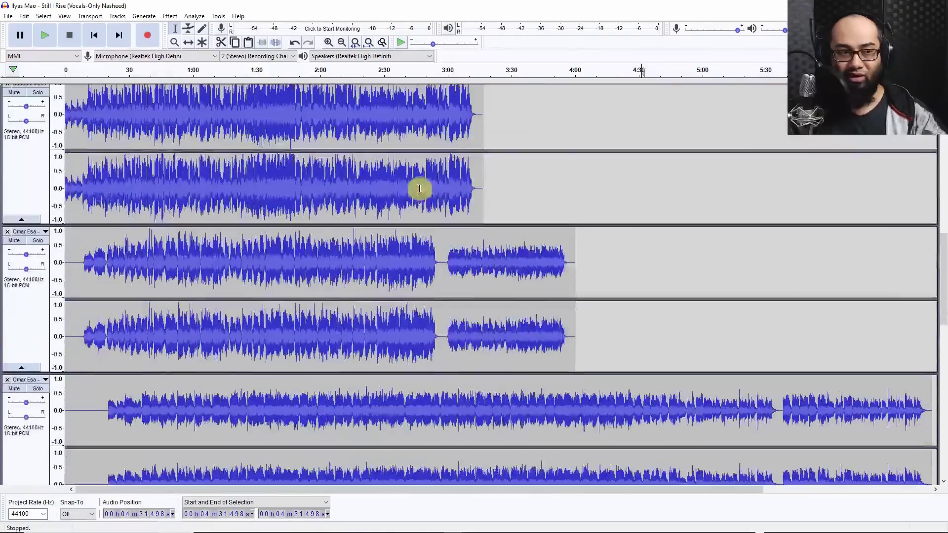
scroll(422, 198, up, 12)
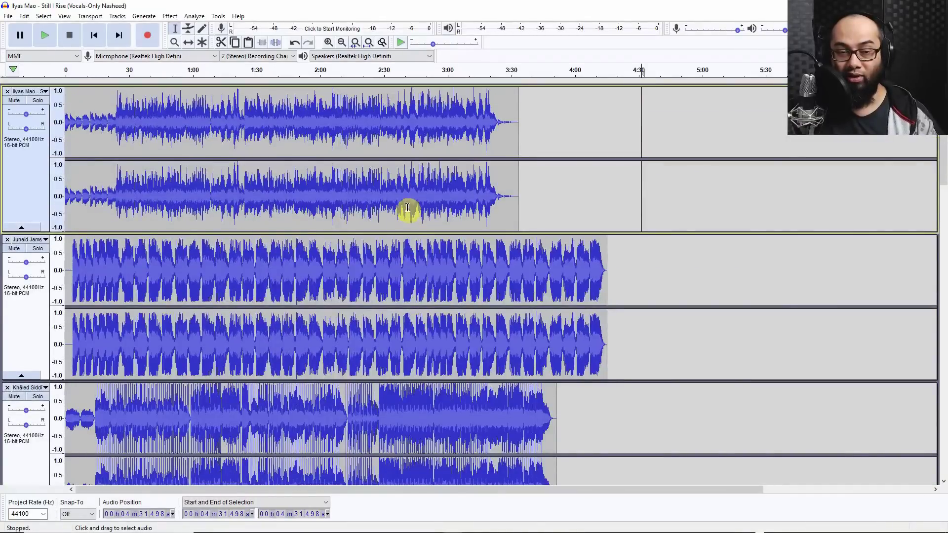
click(8, 15)
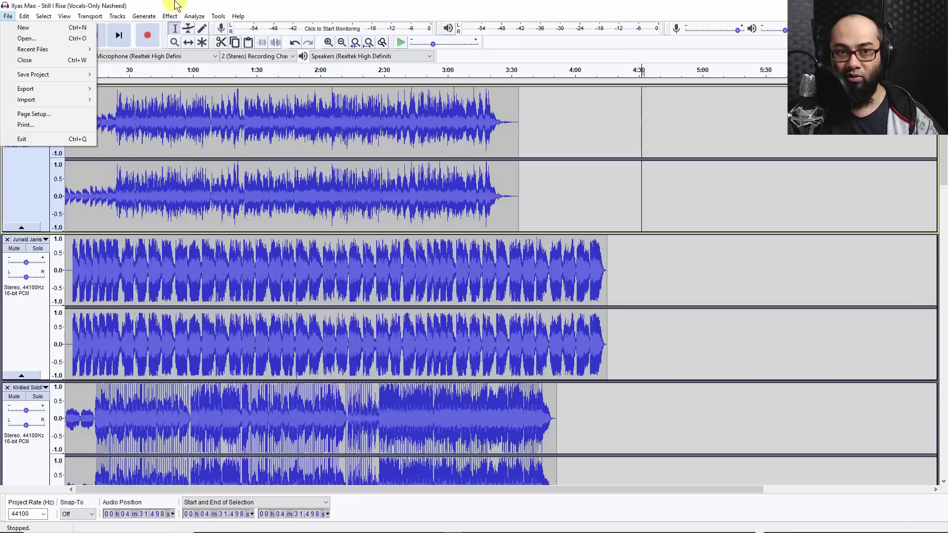
click(192, 5)
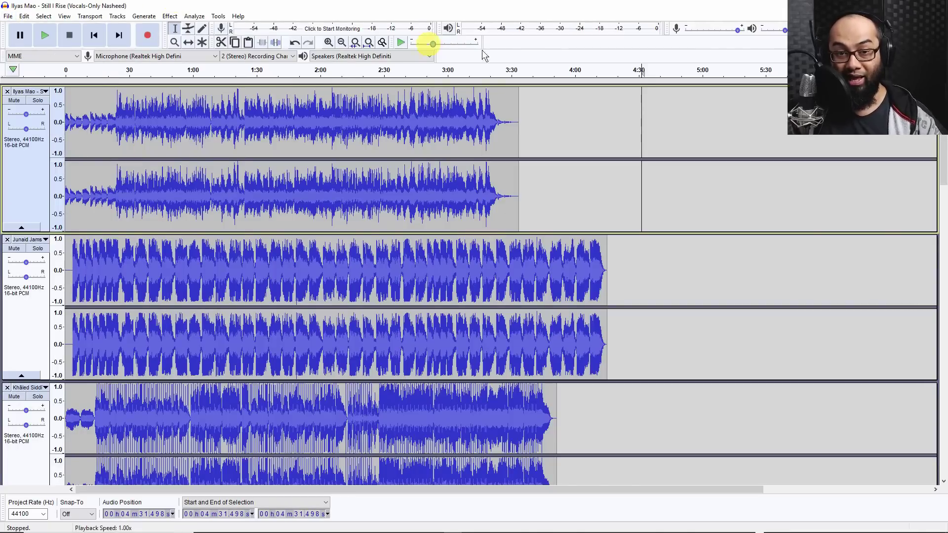
scroll(554, 253, down, 3)
scroll(554, 253, up, 3)
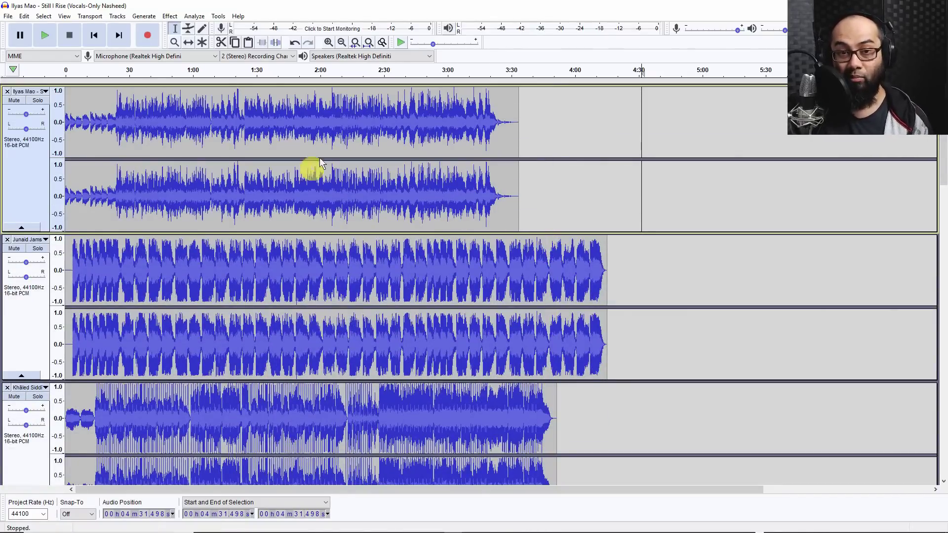
- Export Multiple as WAV signed 16-bit PCM to the current folder, cancelling at Edit Metadata
click(9, 16)
mouse_move(31, 89)
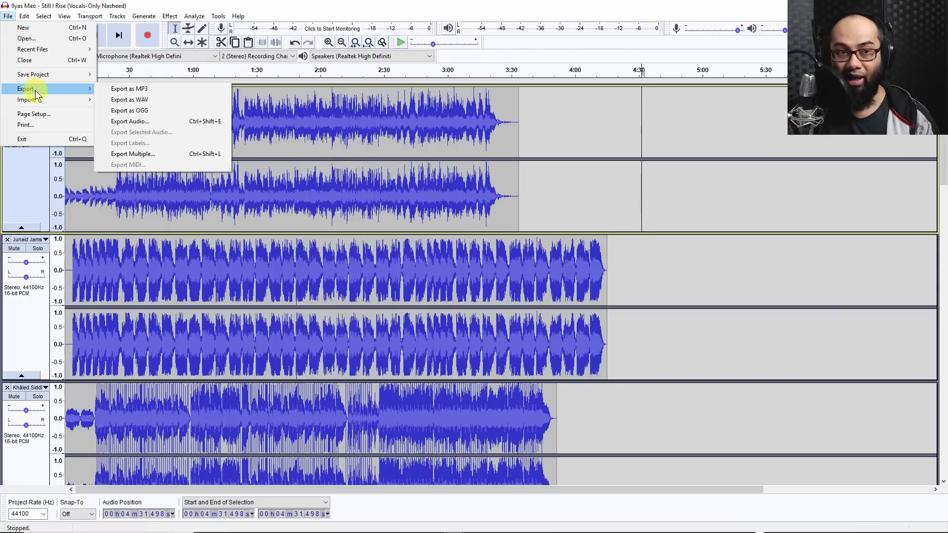
click(163, 154)
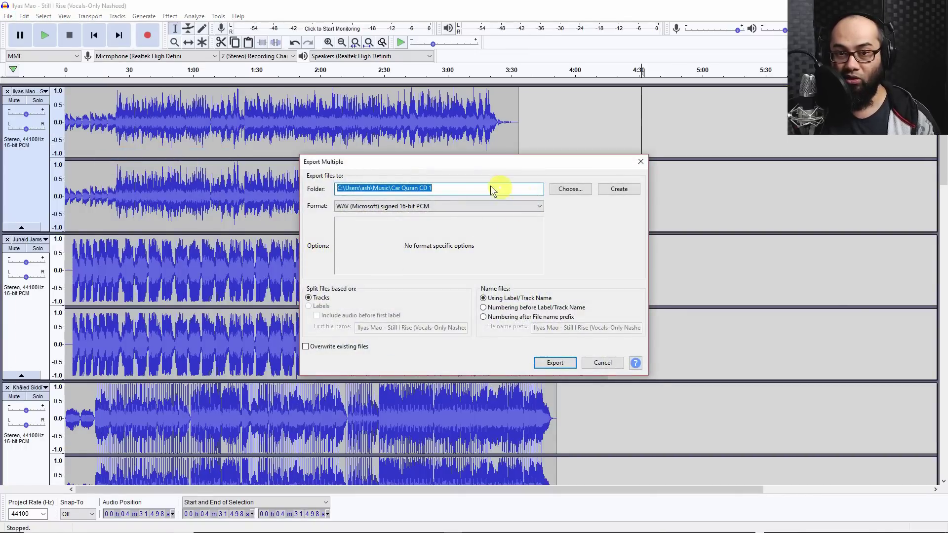
click(570, 191)
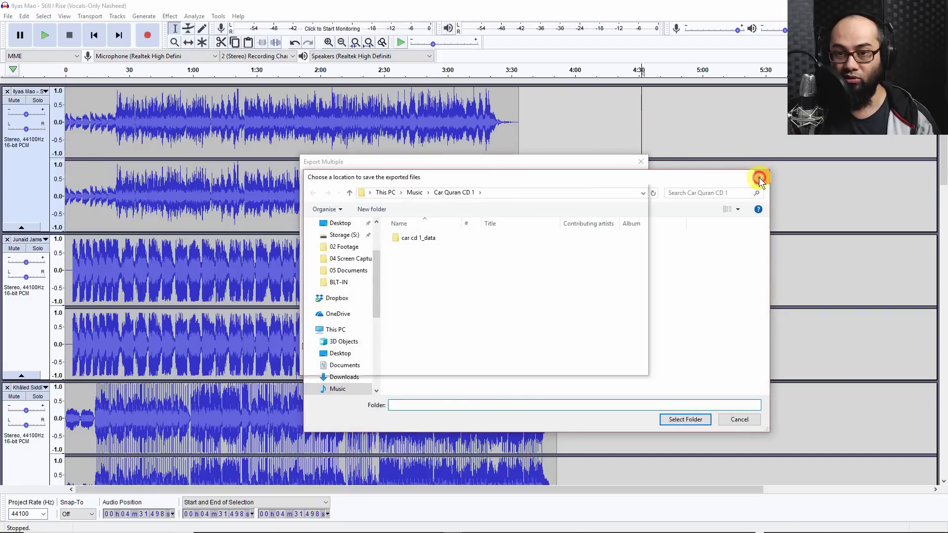
click(760, 178)
click(517, 208)
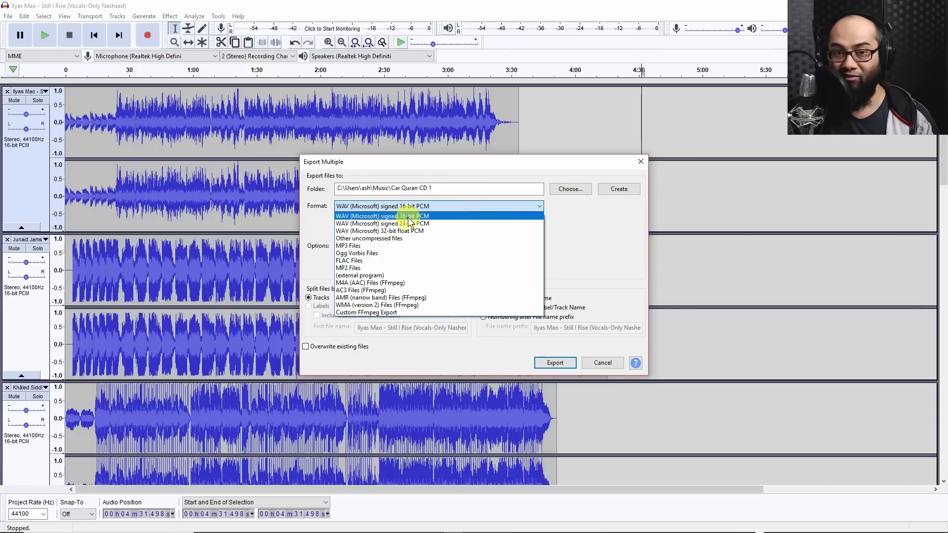
click(450, 216)
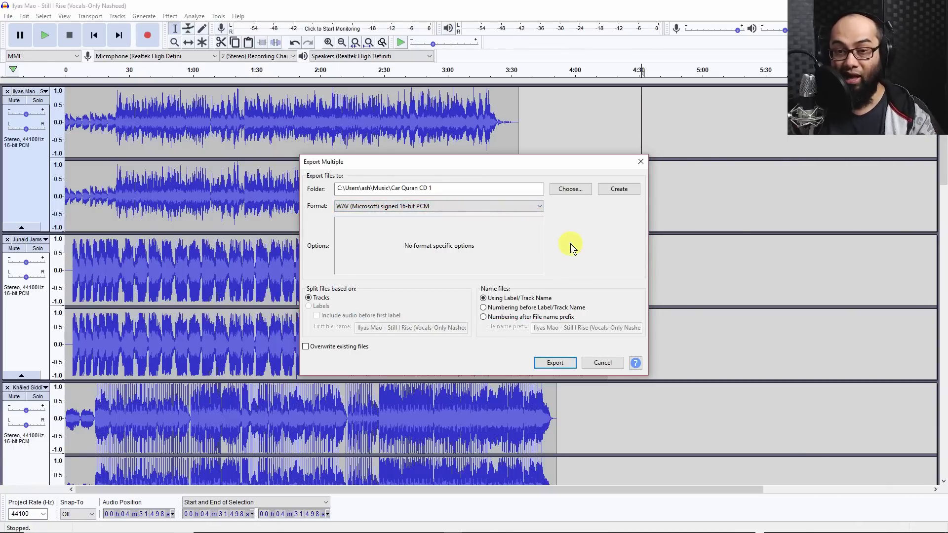
click(555, 364)
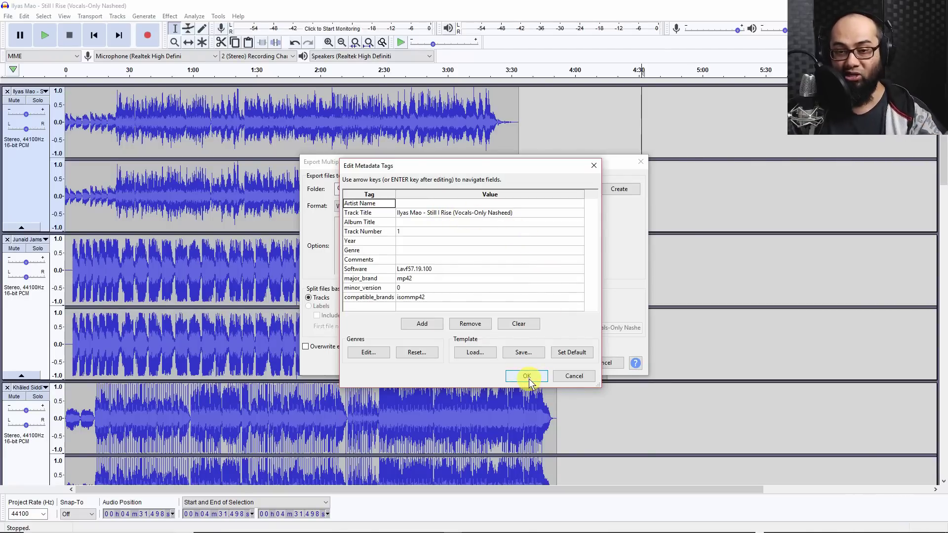
click(579, 378)
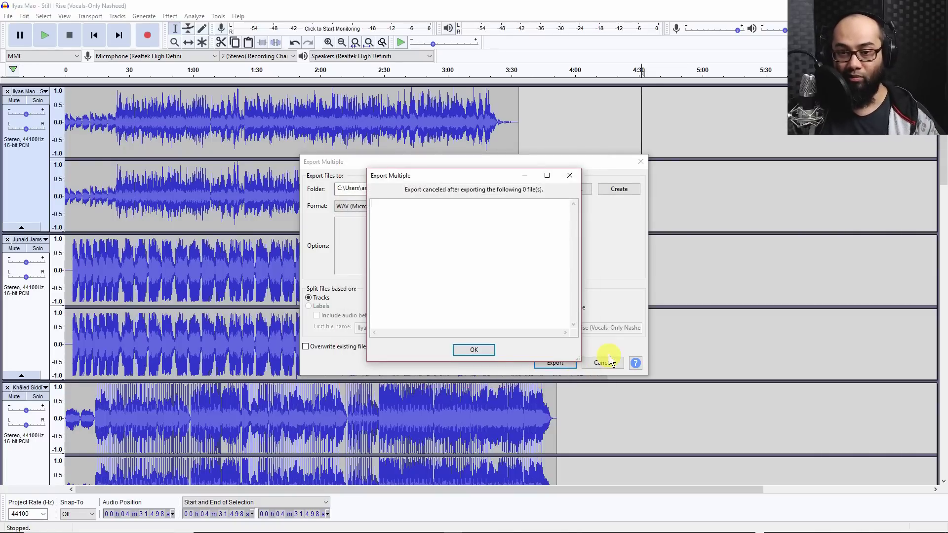
- Check the first original MP3 track's properties, showing 4.88 MB
click(570, 175)
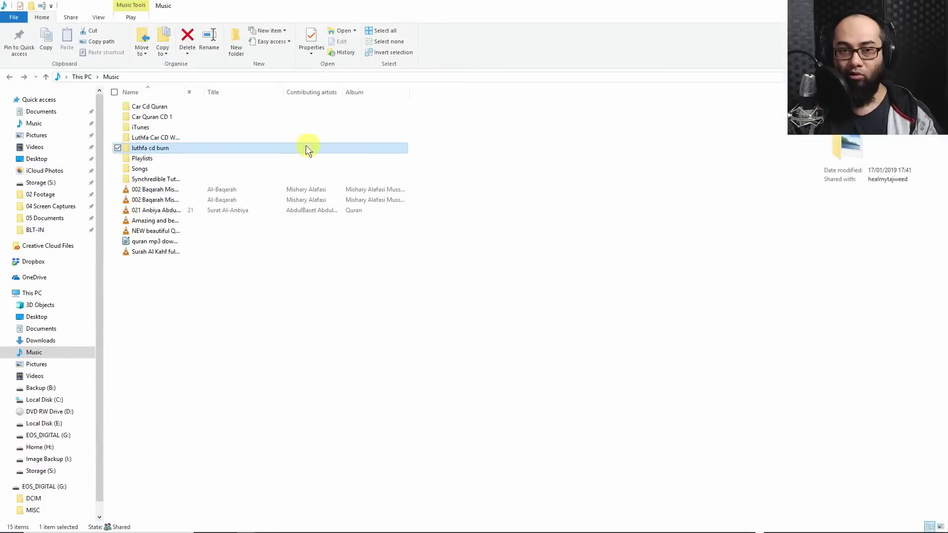
double_click(193, 147)
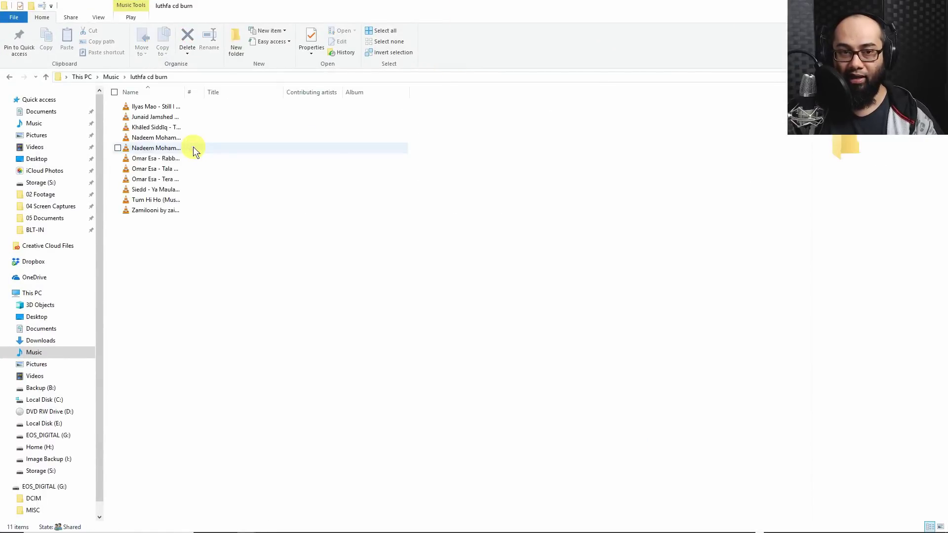
right_click(144, 105)
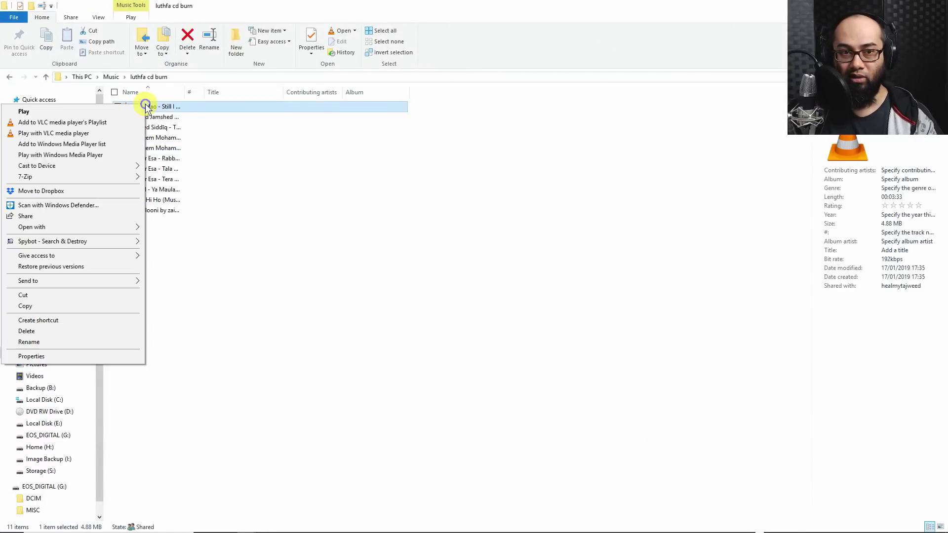
click(97, 358)
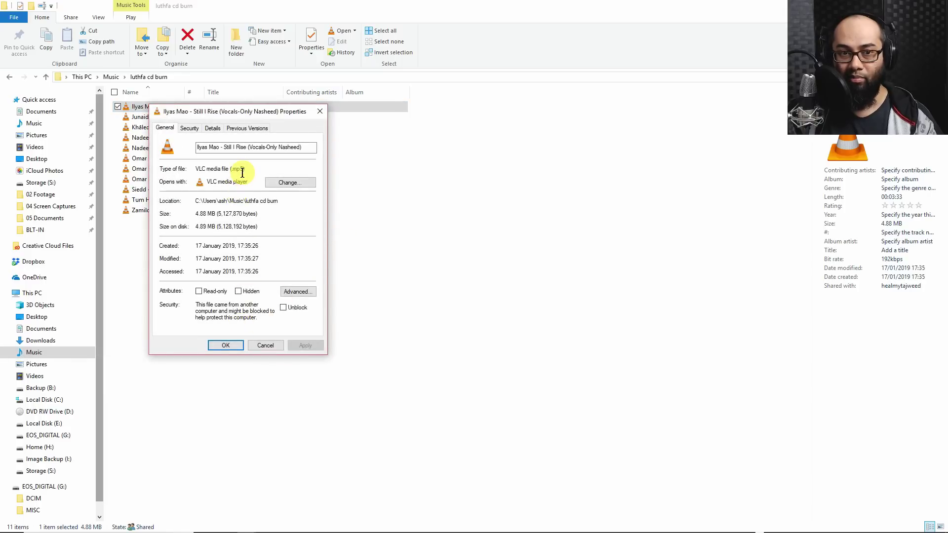
click(320, 112)
- Check the first converted WAV track's properties, showing a 35.9 MB .wav file
key(BackSpace)
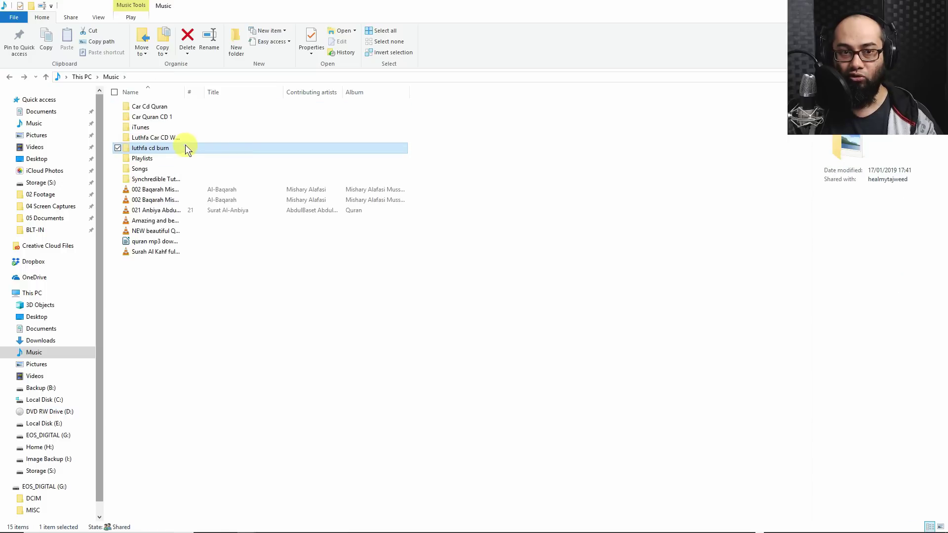
double_click(182, 137)
click(173, 108)
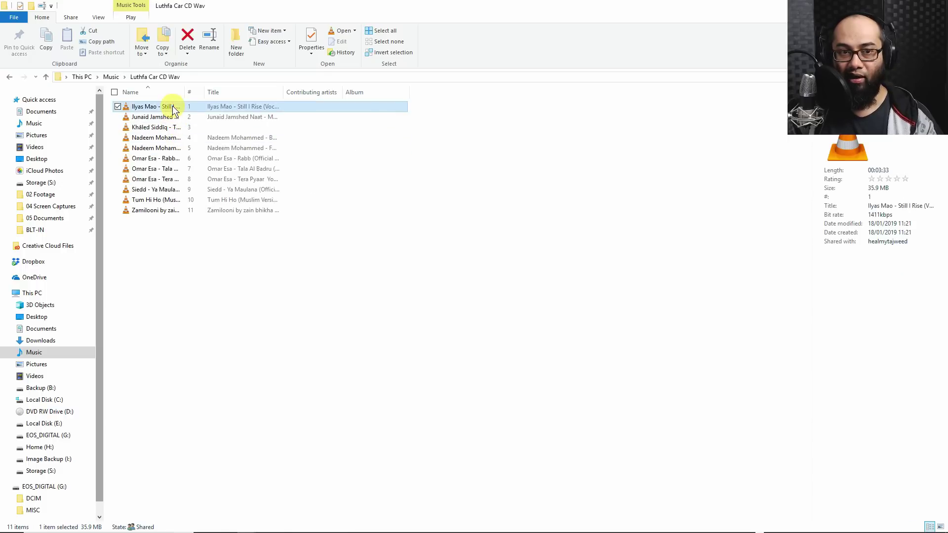
right_click(173, 109)
click(132, 360)
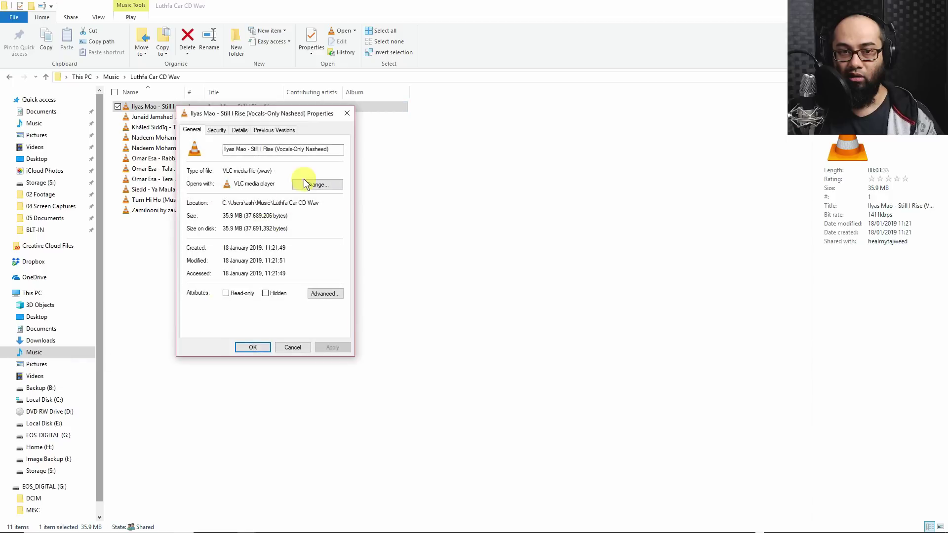
drag(273, 170, 248, 171)
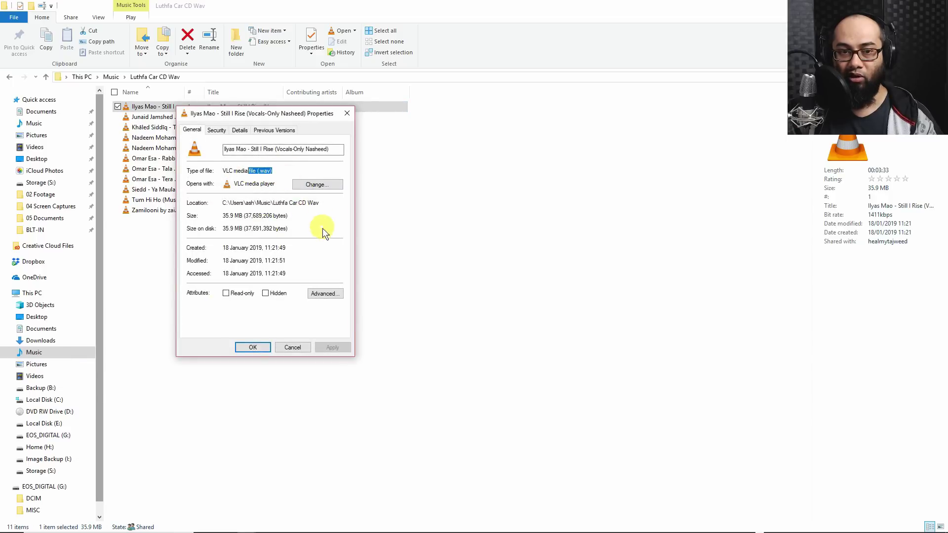
click(490, 238)
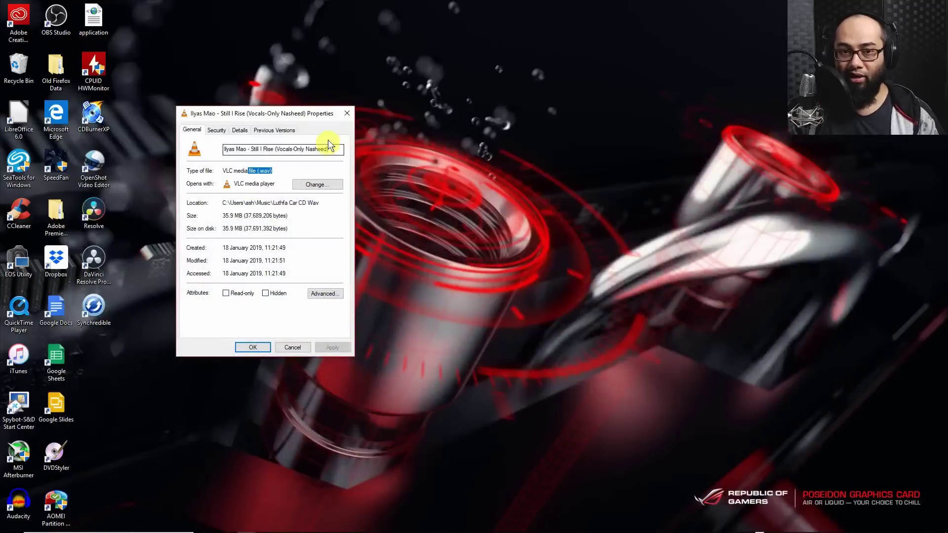
- Drag the 11 WAV tracks onto the Windows Media Player burn list, totalling 46:45
mouse_move(431, 531)
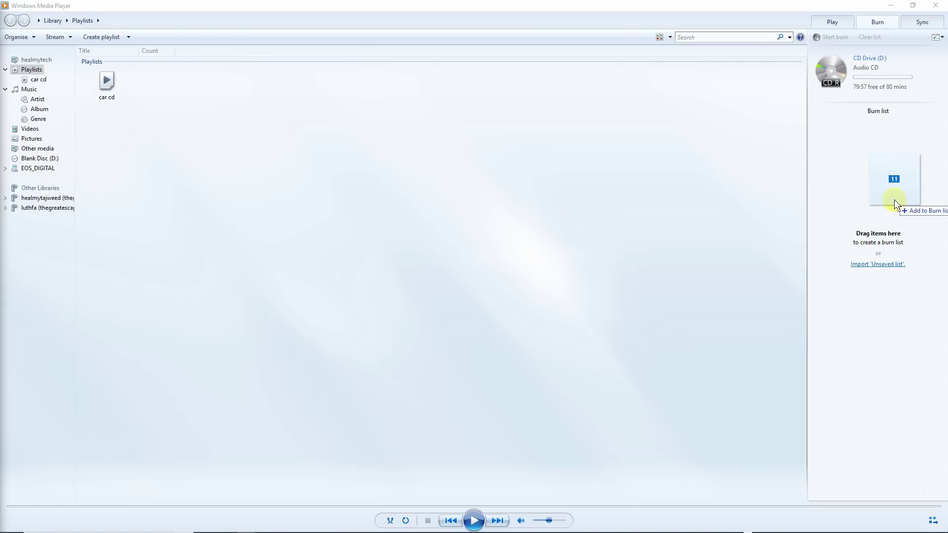
drag(894, 200, 894, 202)
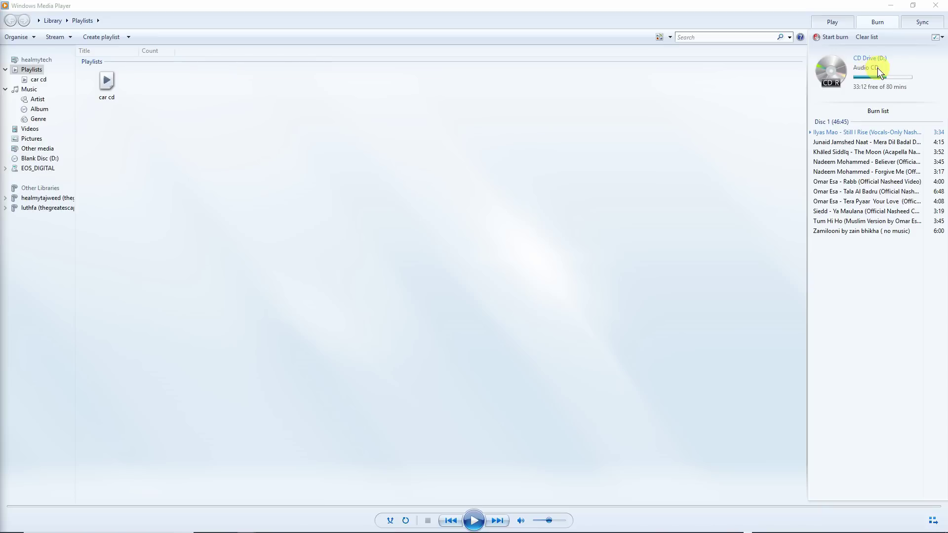
click(941, 38)
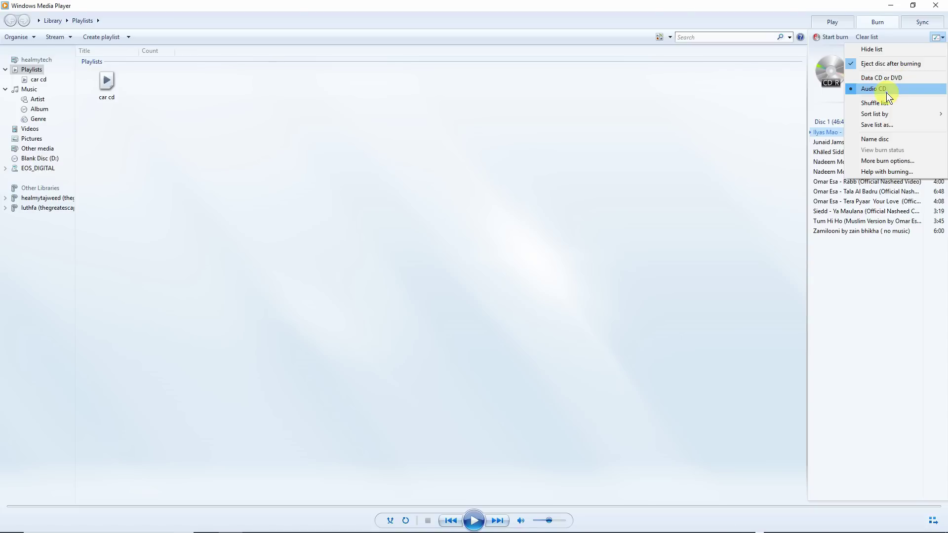
click(825, 100)
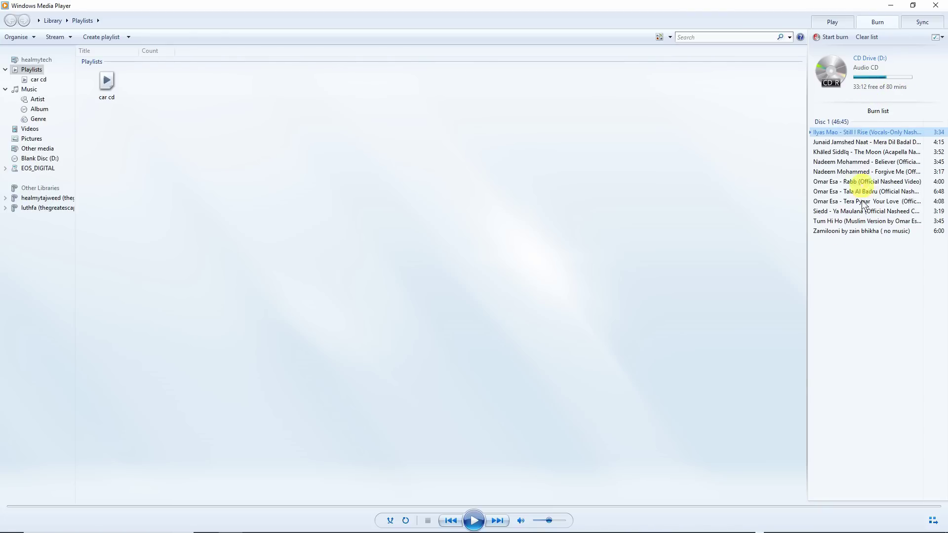
drag(870, 271, 851, 118)
click(866, 260)
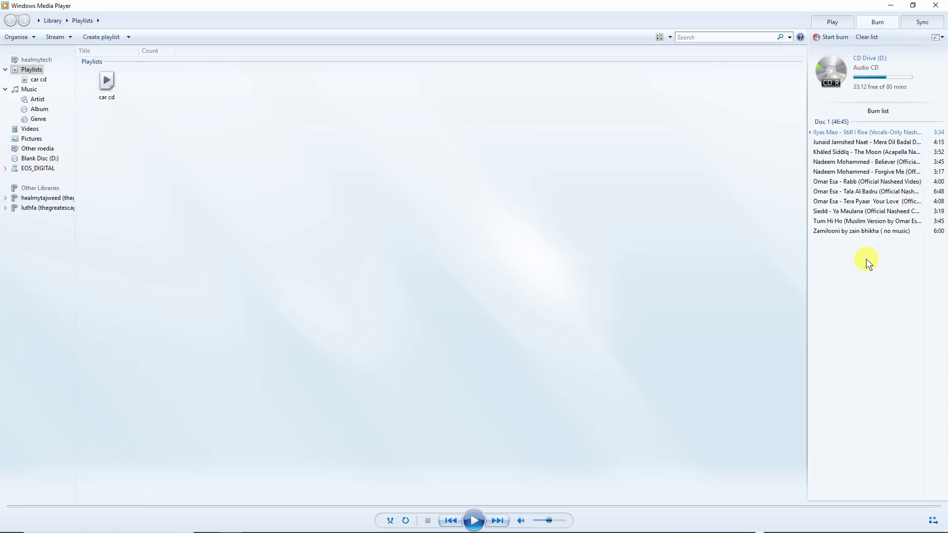
- In More burn options, leave the burn speed at Medium
click(941, 39)
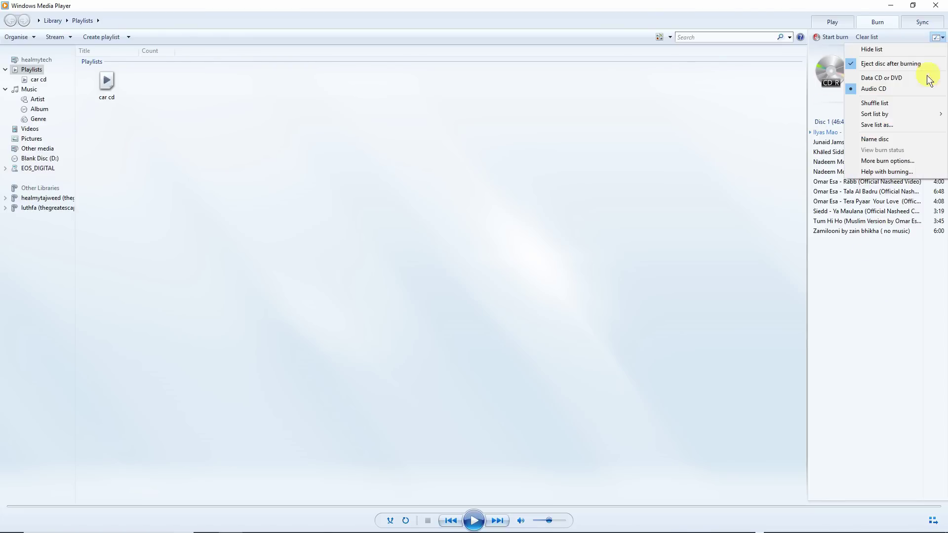
click(897, 160)
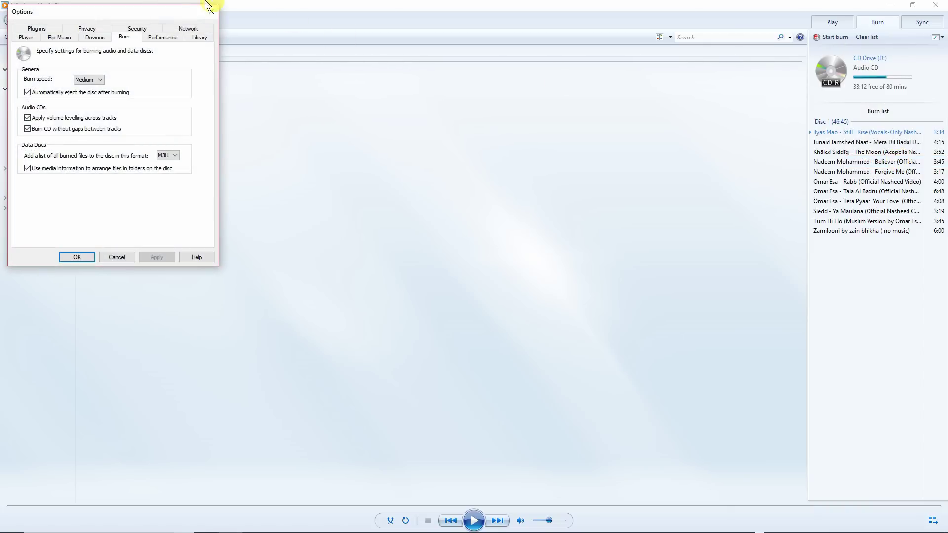
drag(160, 8, 676, 74)
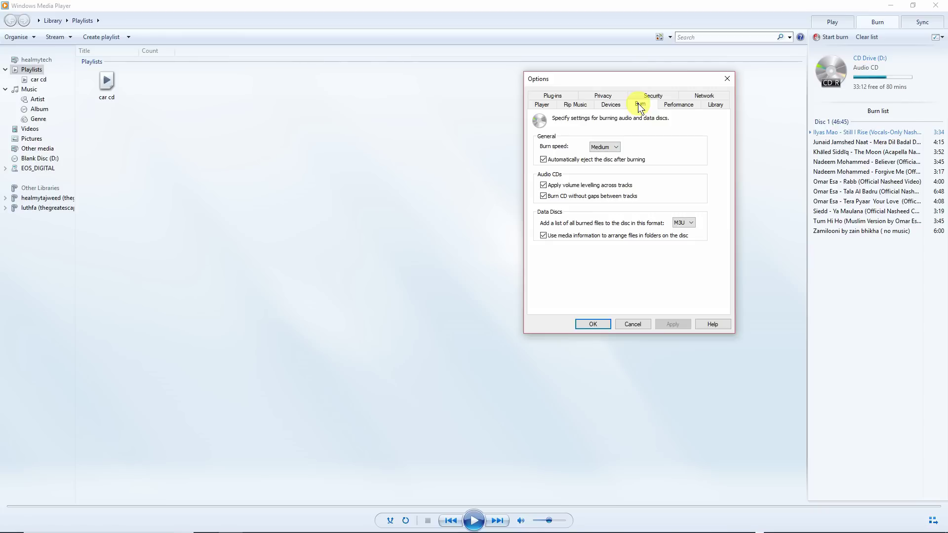
click(615, 146)
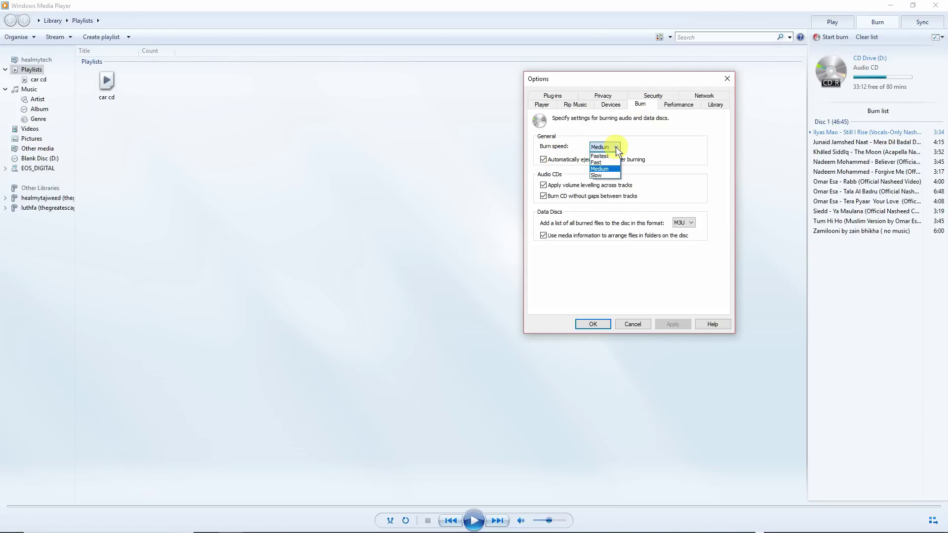
click(614, 168)
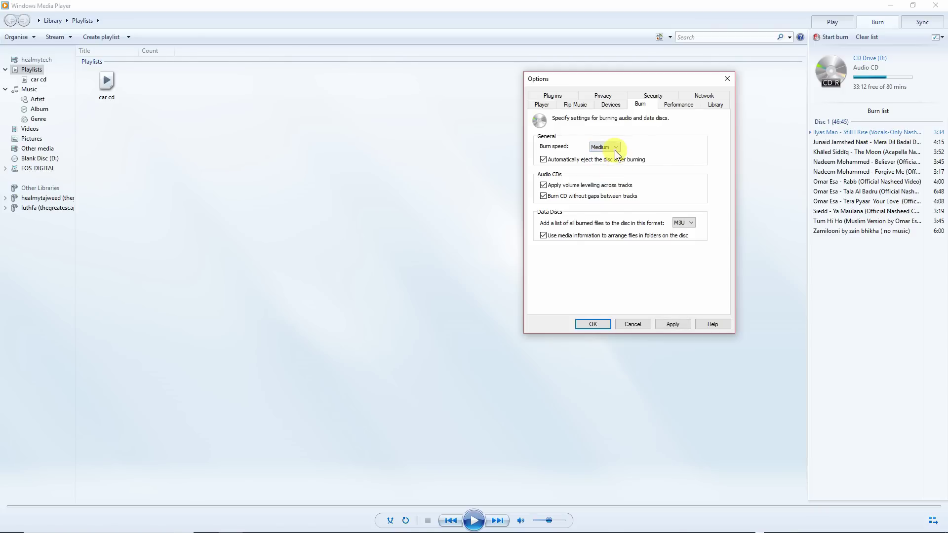
click(615, 148)
click(705, 152)
click(617, 150)
click(693, 149)
click(615, 148)
click(667, 144)
- Keep the data-disc playlist format as M3U and confirm the settings with OK
click(689, 225)
click(686, 238)
click(593, 325)
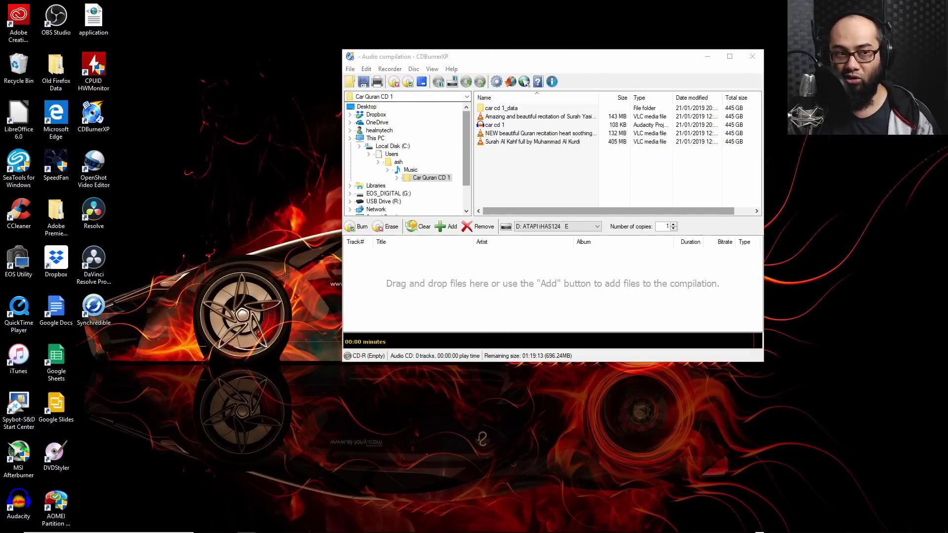
- Add the 11 WAV tracks (47:02) to the CDBurnerXP audio compilation and choose Burn
drag(203, 217, 470, 295)
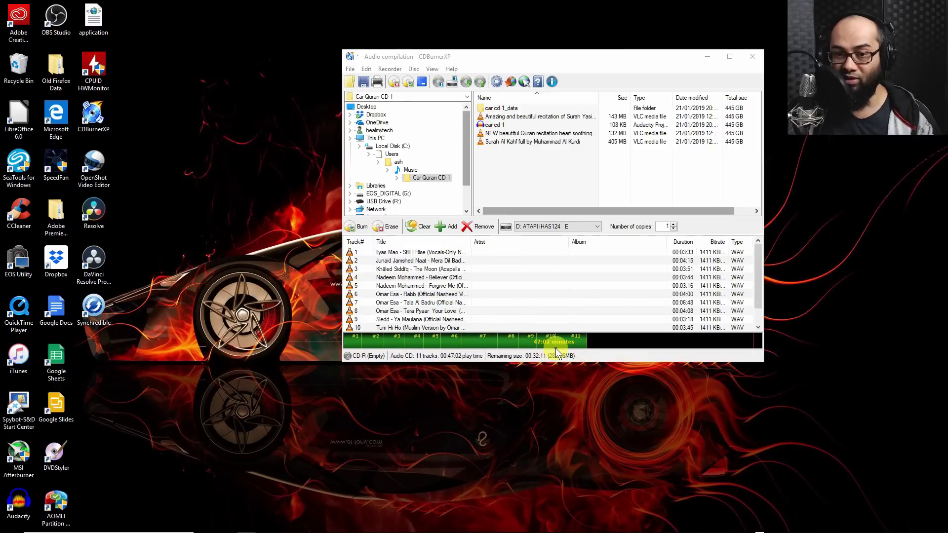
click(360, 228)
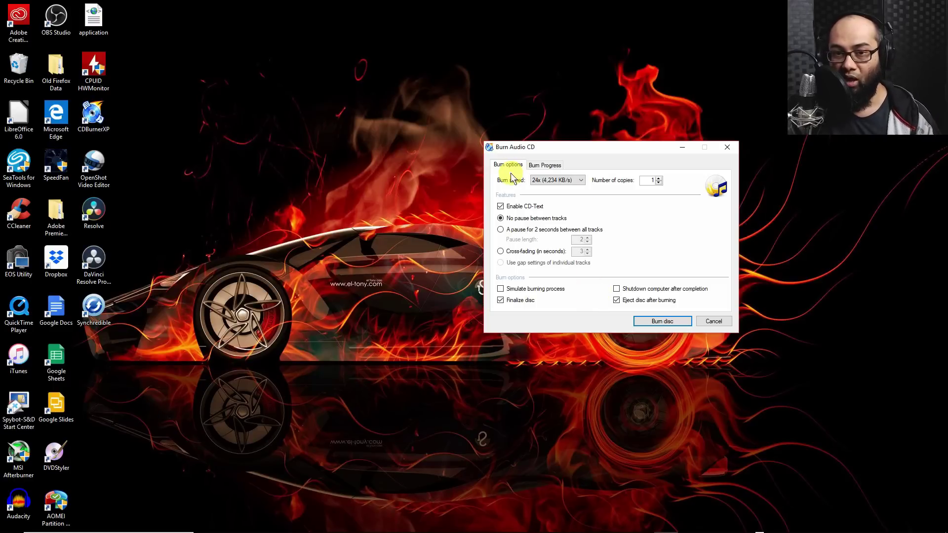
click(579, 181)
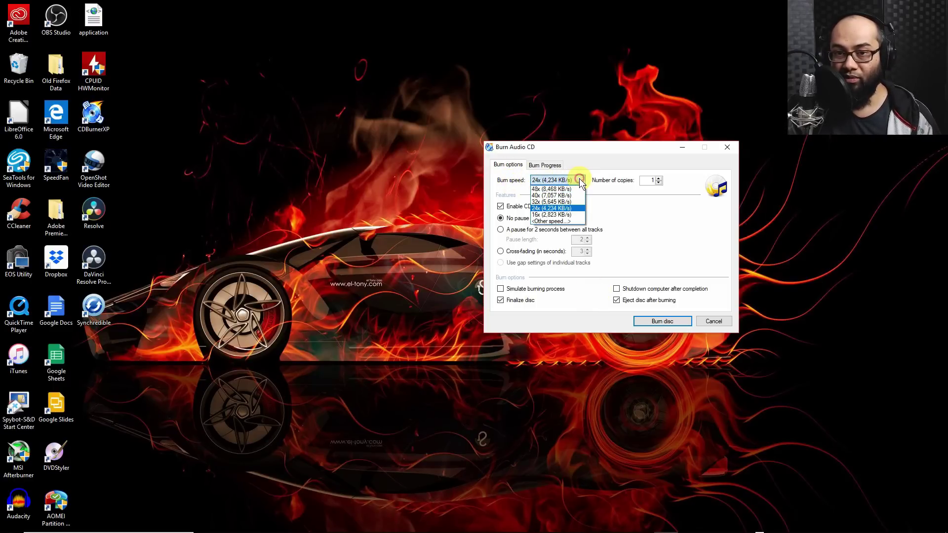
click(578, 211)
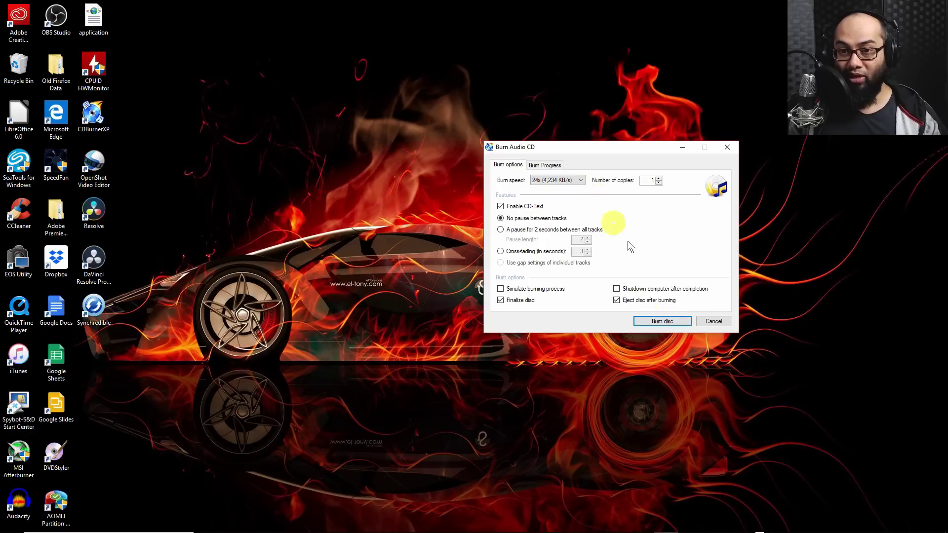